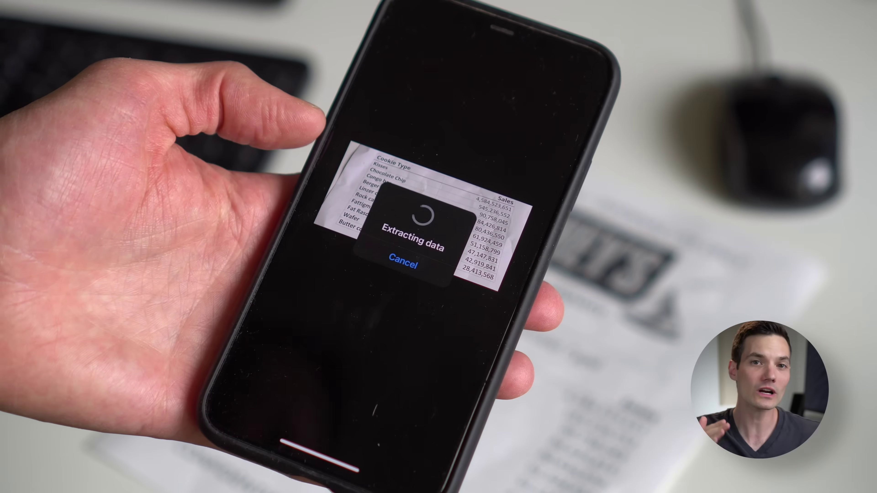
{"action": "left_click", "coordinate": [694, 330]}
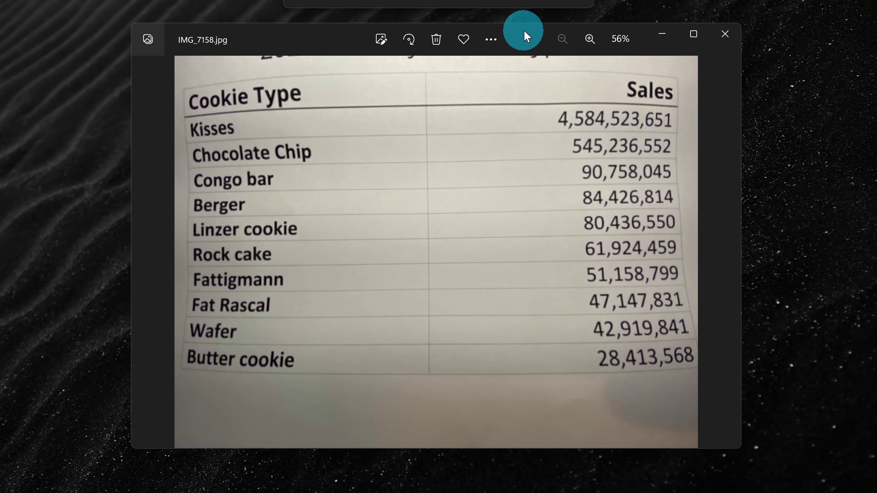
Move the IMG_7158.jpg Photos window aside to reveal the blank Book1 workbook.
{"action": "left_click_drag", "start_coordinate": [525, 31], "coordinate": [518, 36]}
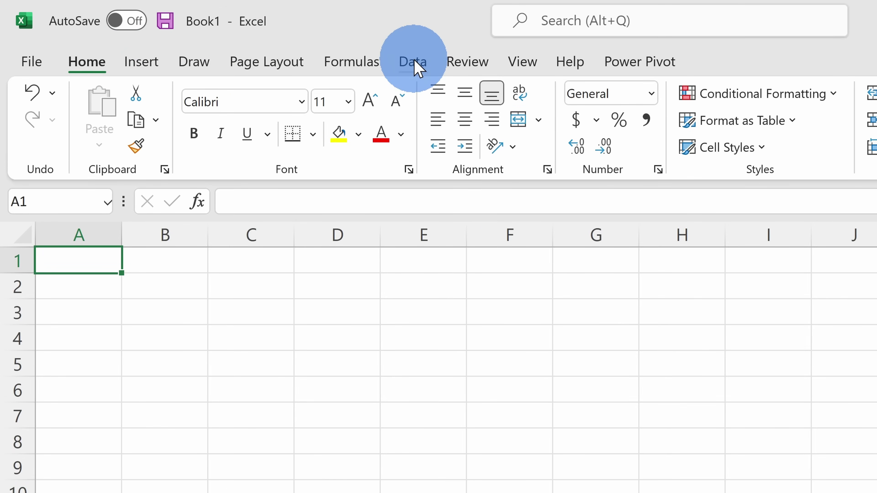
Choose Data > From Picture > Picture From File to browse for an image.
{"action": "left_click", "coordinate": [413, 63]}
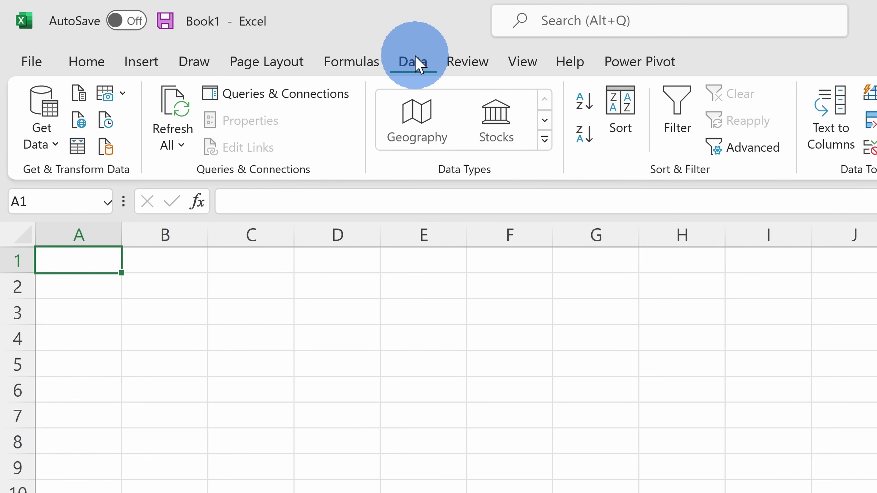
{"action": "left_click", "coordinate": [121, 95]}
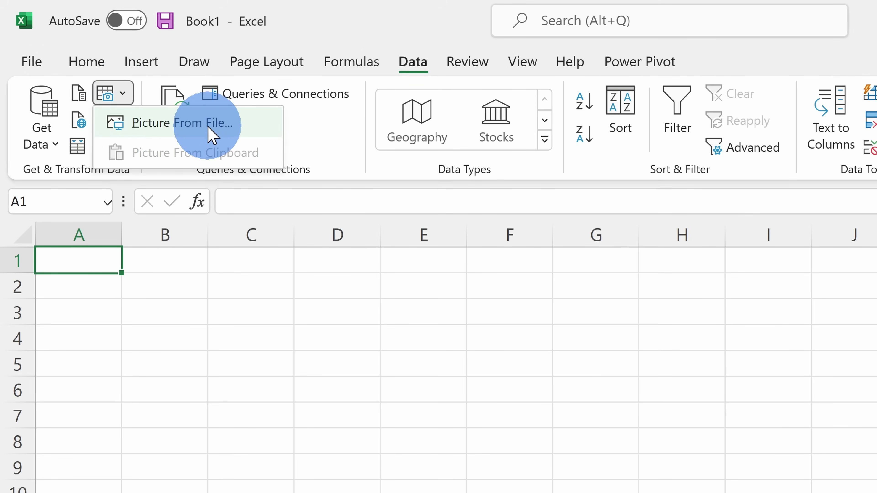
{"action": "left_click", "coordinate": [221, 136]}
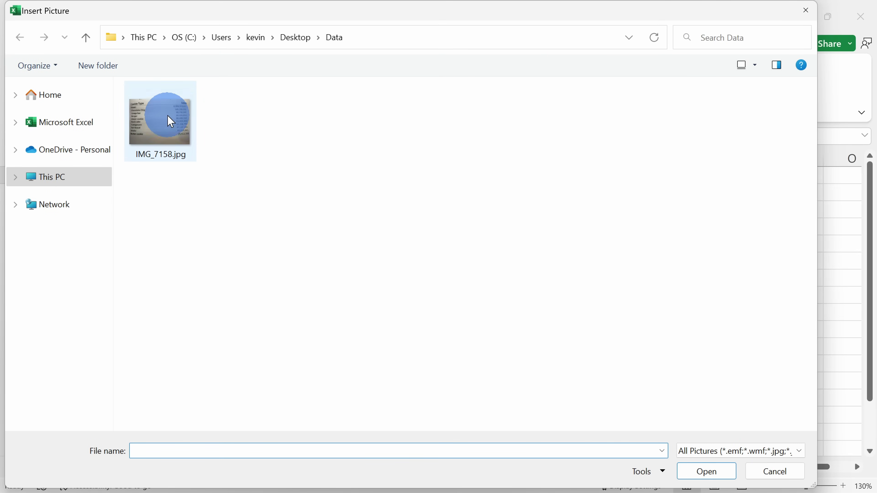
Load IMG_7158.jpg into the Data from Picture pane for extraction.
{"action": "double_click", "coordinate": [170, 121]}
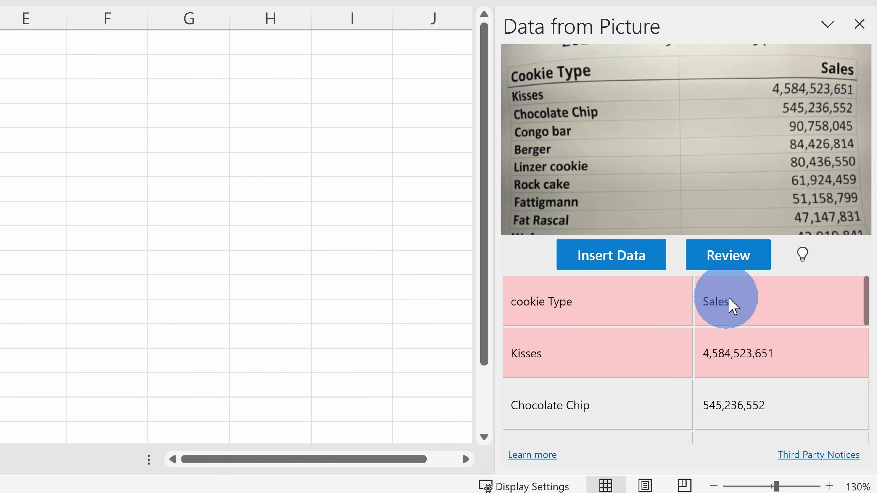
Change the flagged 'cookie Type' header to 'Cookie Type', accept it, and begin reviewing.
{"action": "scroll", "coordinate": [742, 311], "scroll_direction": "down", "scroll_amount": 1}
{"action": "scroll", "coordinate": [754, 337], "scroll_direction": "down", "scroll_amount": 3}
{"action": "scroll", "coordinate": [731, 406], "scroll_direction": "up", "scroll_amount": 4}
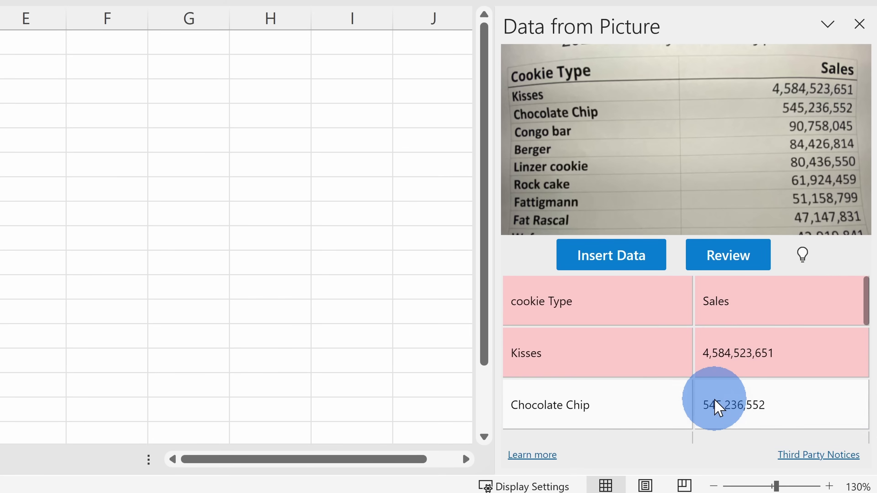
{"action": "mouse_move", "coordinate": [578, 306]}
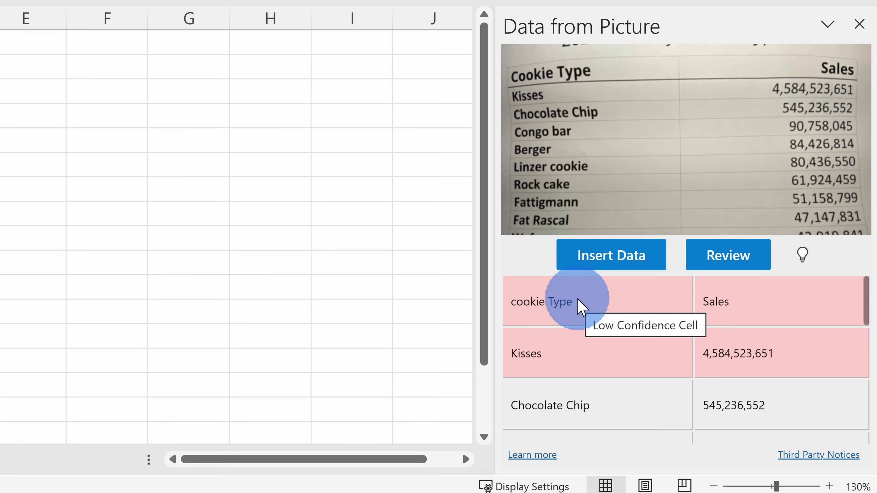
{"action": "left_click", "coordinate": [581, 306]}
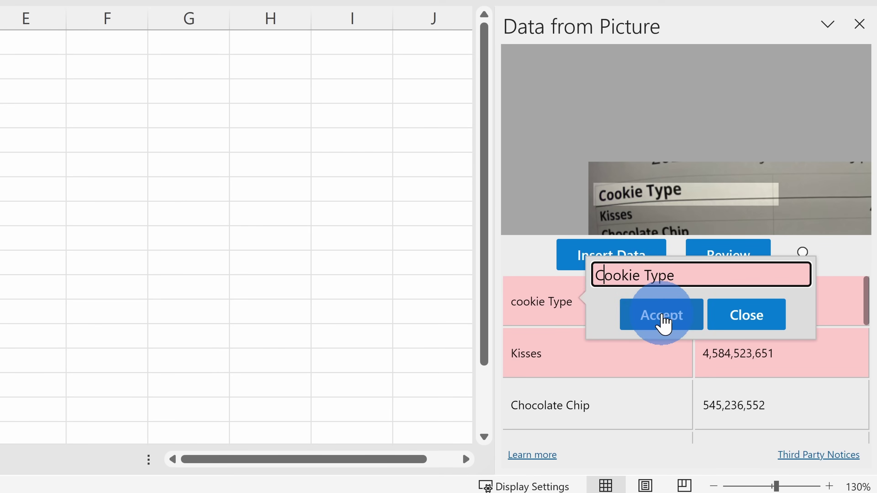
{"action": "left_click", "coordinate": [661, 323]}
{"action": "left_click", "coordinate": [745, 263]}
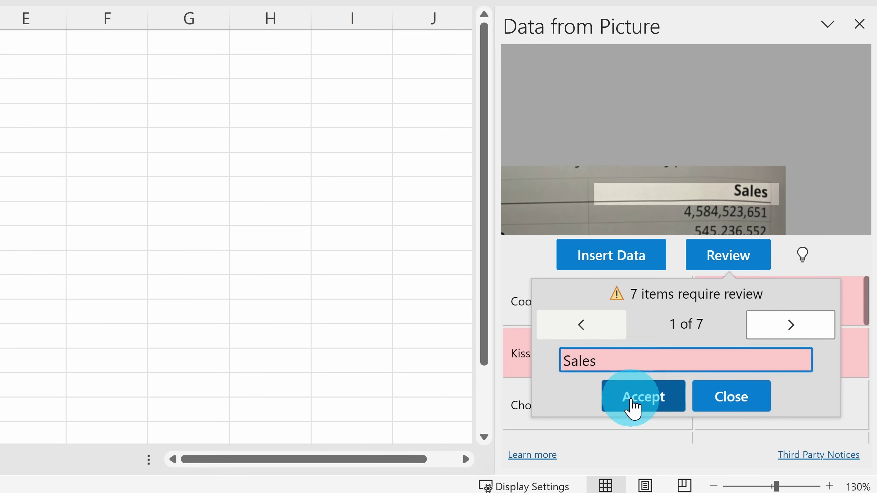
Accept the Sales header, Kisses entry, the next value and 61,924,459 as read.
{"action": "left_click", "coordinate": [631, 398]}
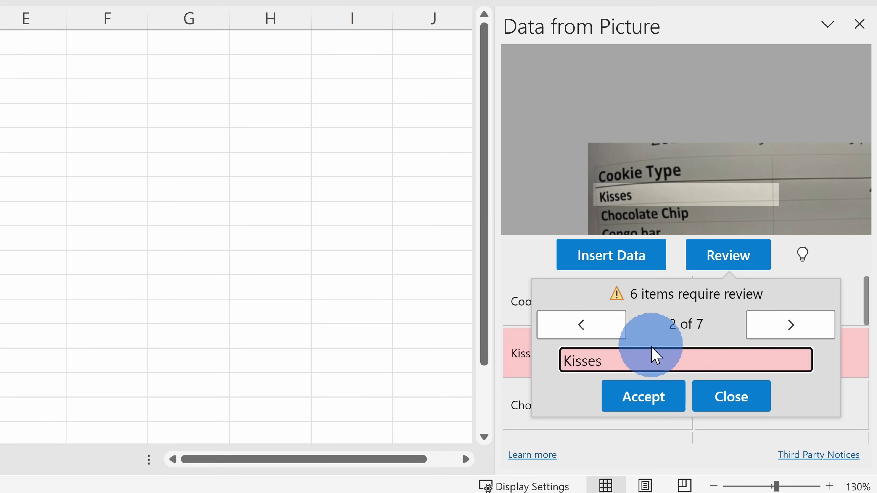
{"action": "left_click", "coordinate": [642, 400]}
{"action": "left_click", "coordinate": [642, 400]}
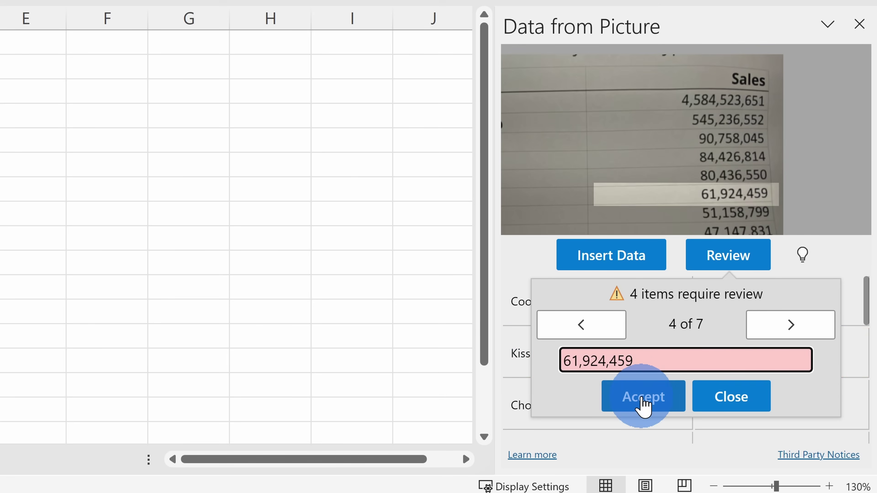
{"action": "left_click", "coordinate": [642, 402]}
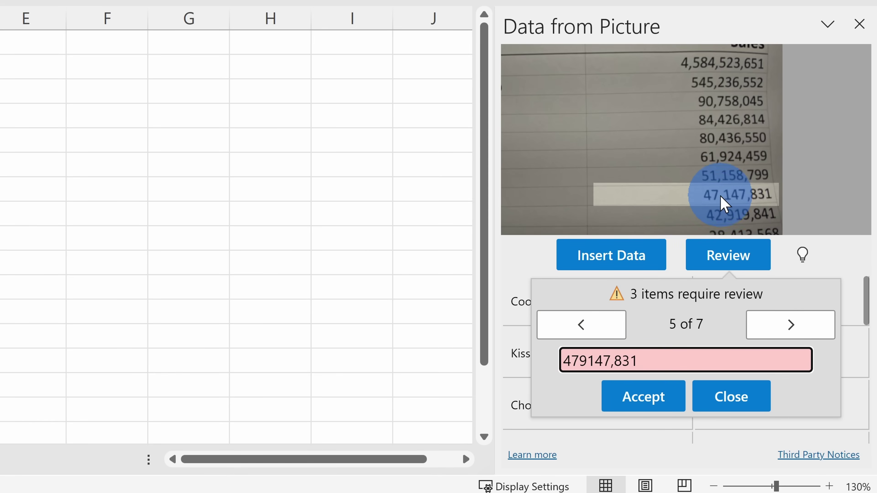
Correct 479147,831 to 47,147,831, accept 42,919,841 and 28,413,568, and close the review.
{"action": "left_click", "coordinate": [579, 360]}
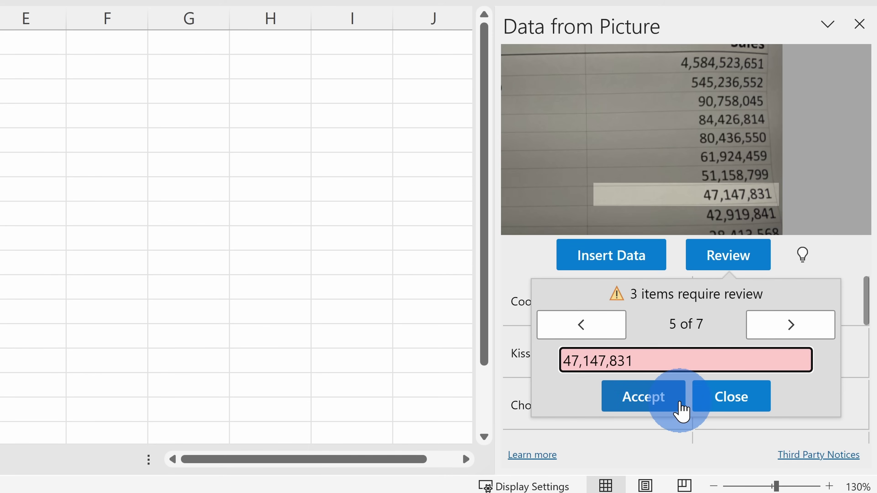
{"action": "left_click", "coordinate": [660, 410]}
{"action": "left_click", "coordinate": [660, 410]}
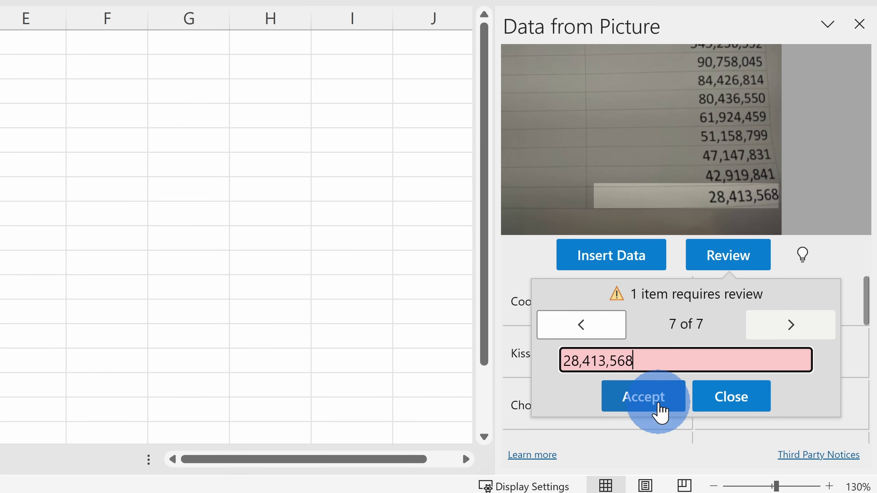
{"action": "left_click", "coordinate": [659, 409]}
{"action": "left_click", "coordinate": [660, 409]}
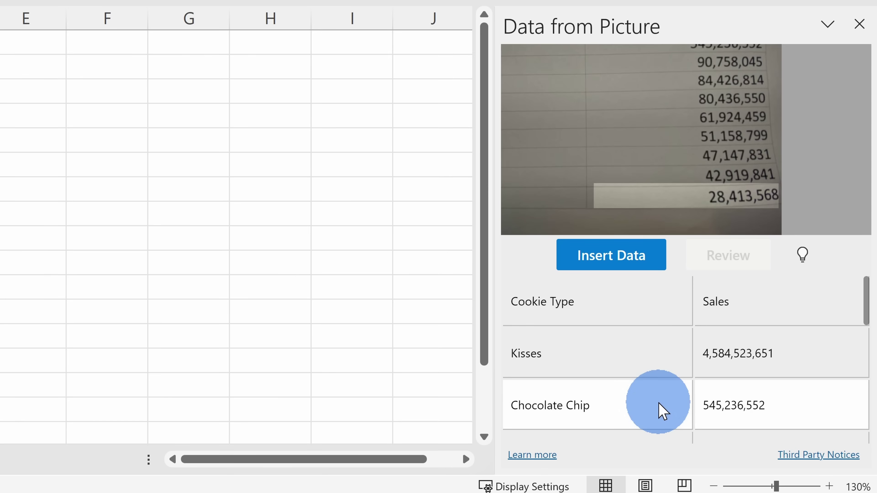
Insert the reviewed table into A1:B11 past the accuracy warning and check the Fat Rascal figure.
{"action": "left_click", "coordinate": [616, 266]}
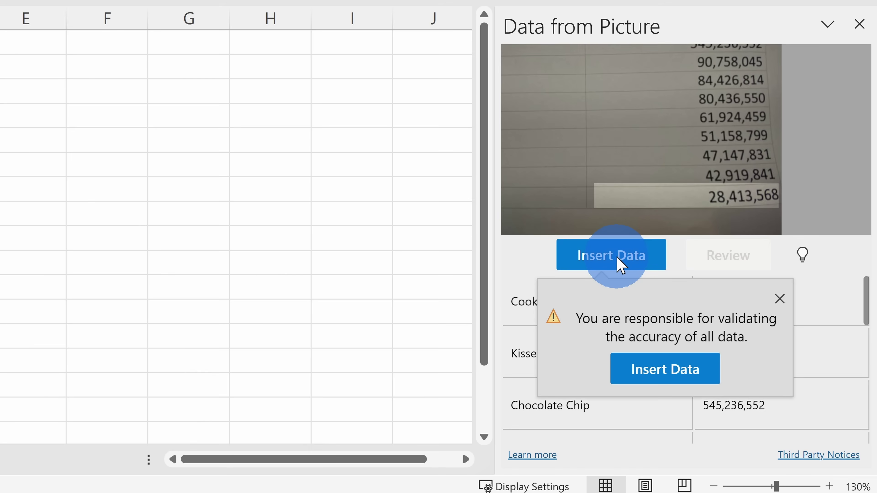
{"action": "left_click", "coordinate": [660, 376]}
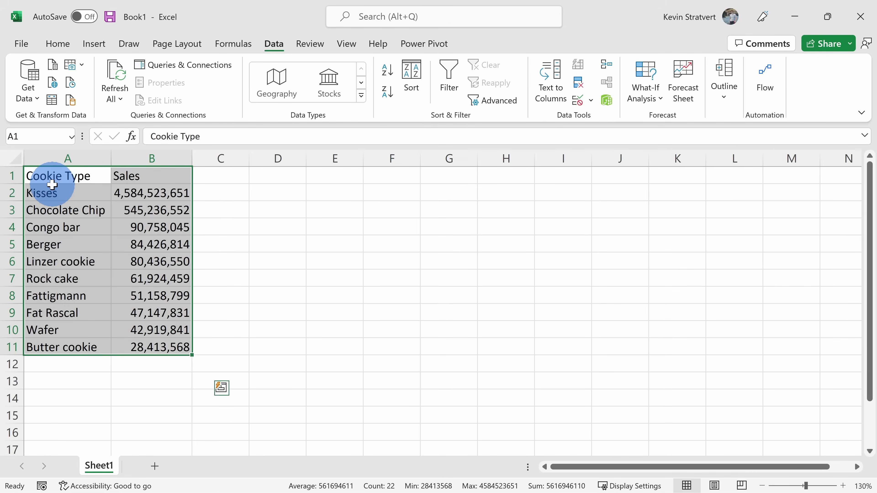
{"action": "scroll", "coordinate": [52, 185], "scroll_direction": "up", "scroll_amount": 3}
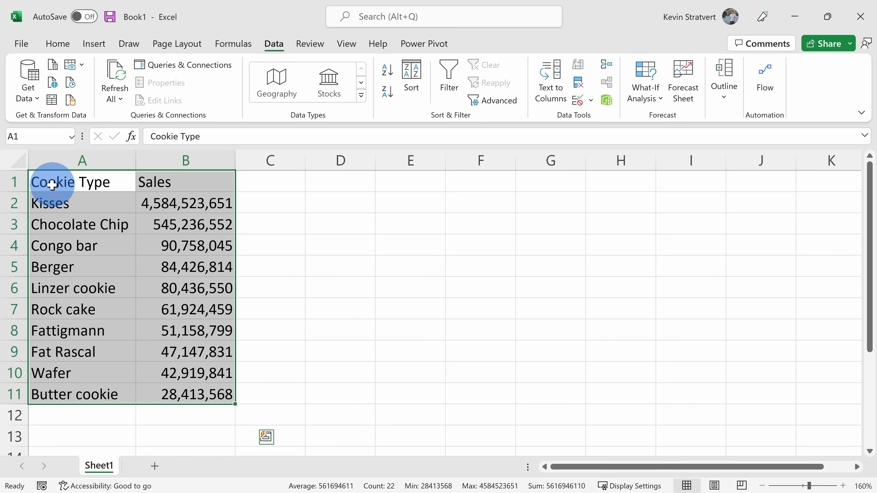
{"action": "left_click_drag", "start_coordinate": [55, 184], "coordinate": [231, 411]}
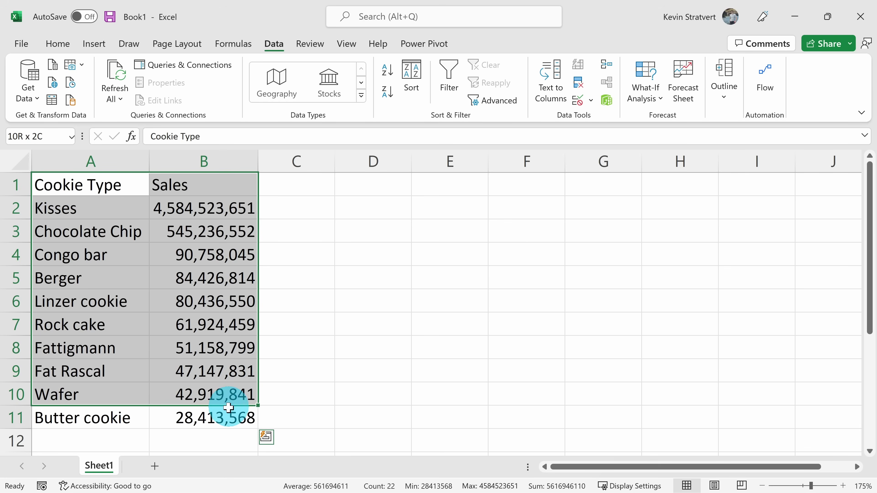
{"action": "left_click", "coordinate": [231, 366]}
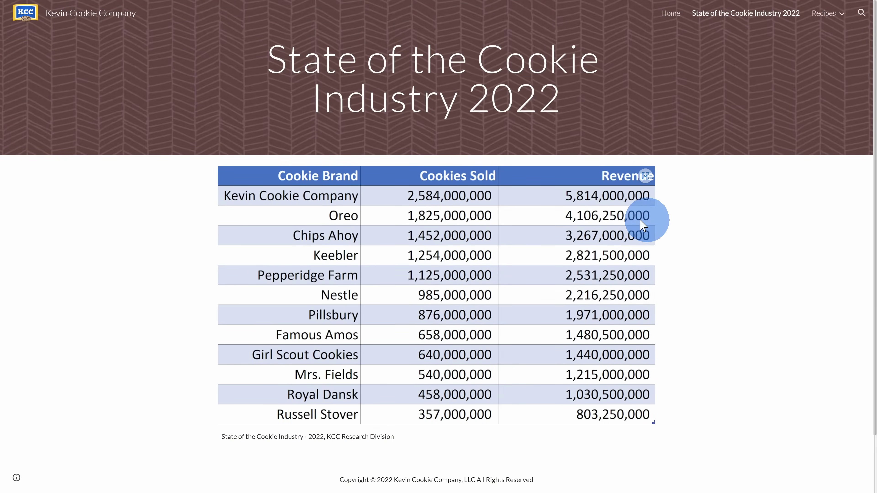
Try dragging the cookie brand revenue table image off the Google Sites page, then start a snip.
{"action": "left_click_drag", "start_coordinate": [369, 254], "coordinate": [526, 303]}
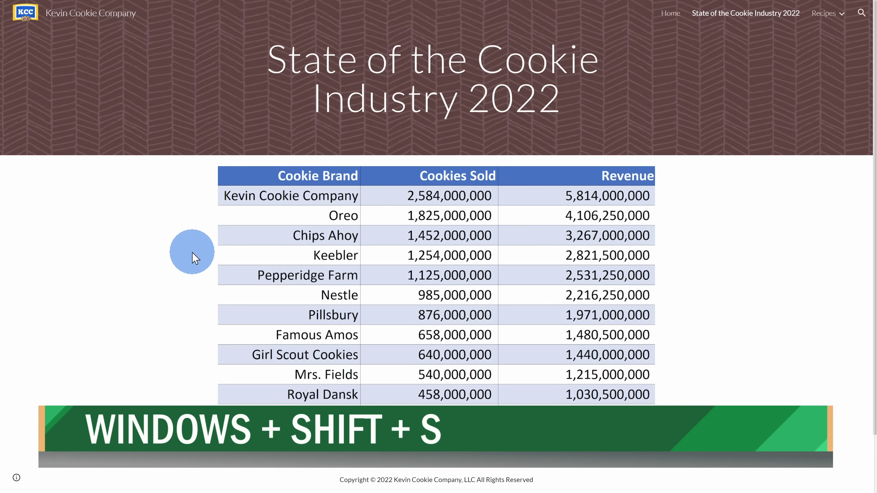
{"action": "key", "text": "super+shift+s"}
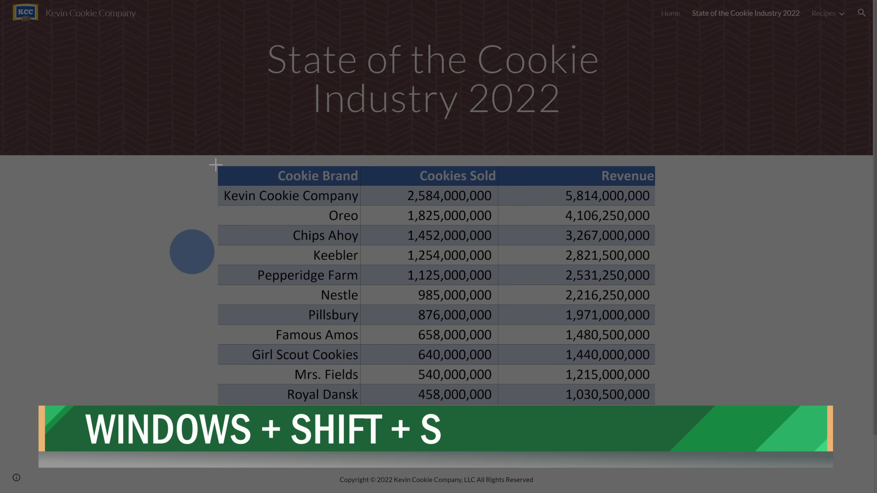
Snip the Cookie Brand, Cookies Sold and Revenue table region as a screenshot.
{"action": "left_click_drag", "start_coordinate": [215, 165], "coordinate": [657, 425]}
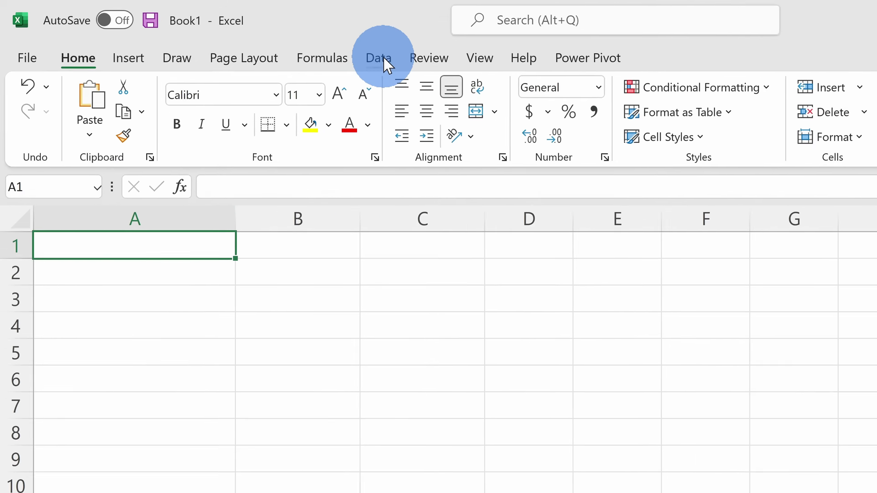
Convert the copied screenshot with Data > From Picture > Picture From Clipboard.
{"action": "left_click", "coordinate": [275, 44]}
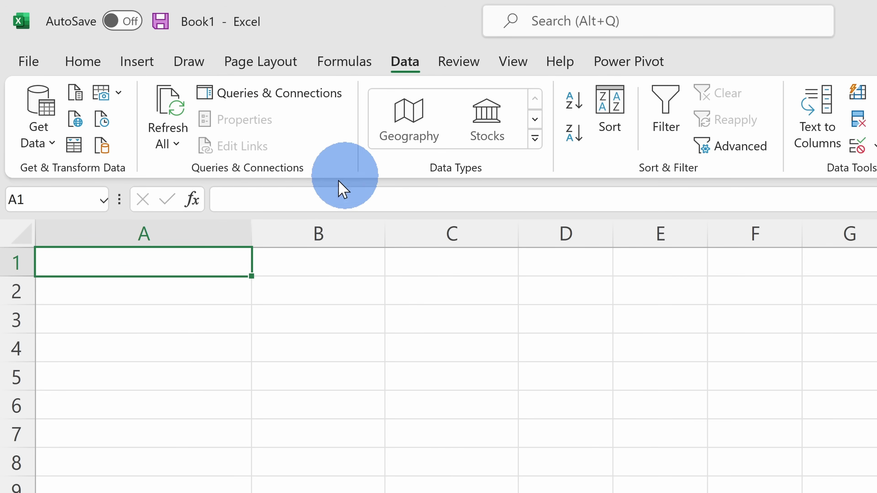
{"action": "left_click", "coordinate": [119, 95]}
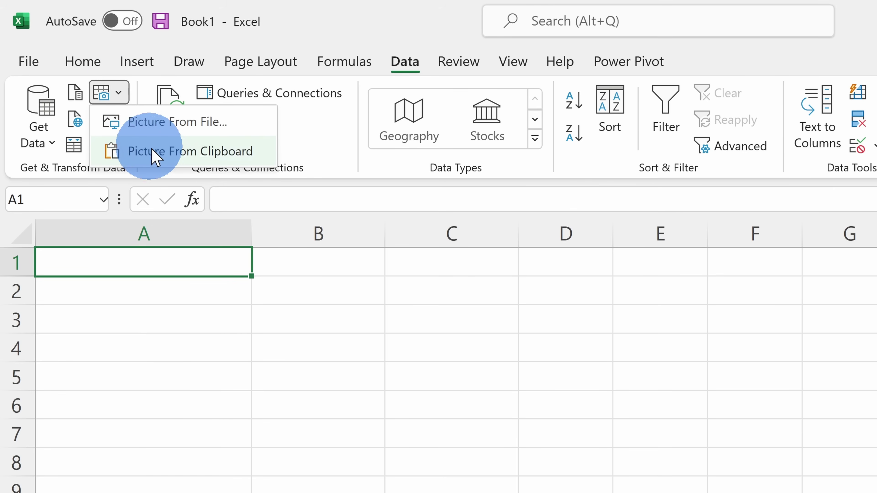
{"action": "left_click", "coordinate": [175, 160]}
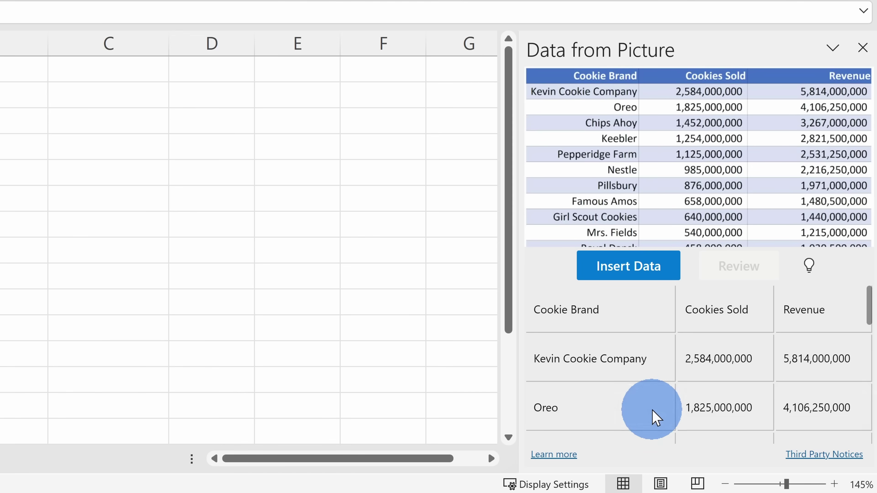
Review the Cookie Brand, Cookies Sold, Revenue preview and insert it into the sheet.
{"action": "scroll", "coordinate": [655, 348], "scroll_direction": "down", "scroll_amount": 5}
{"action": "scroll", "coordinate": [655, 349], "scroll_direction": "down", "scroll_amount": 2}
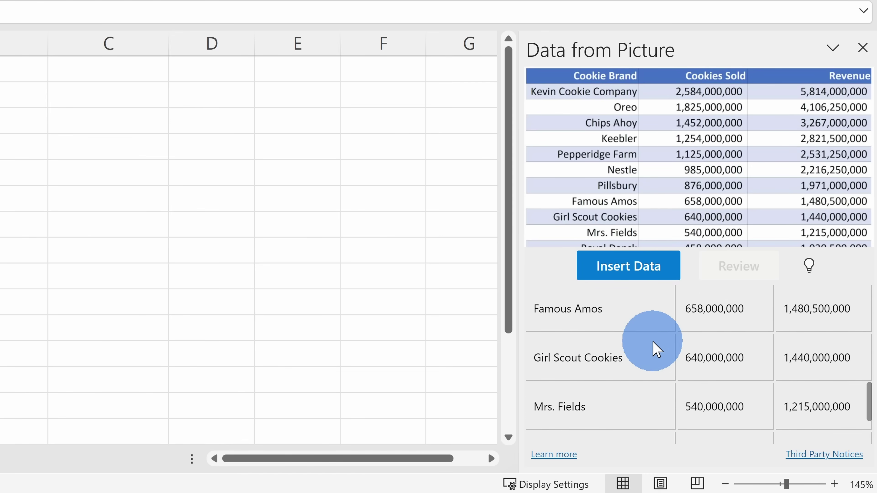
{"action": "scroll", "coordinate": [689, 368], "scroll_direction": "up", "scroll_amount": 7}
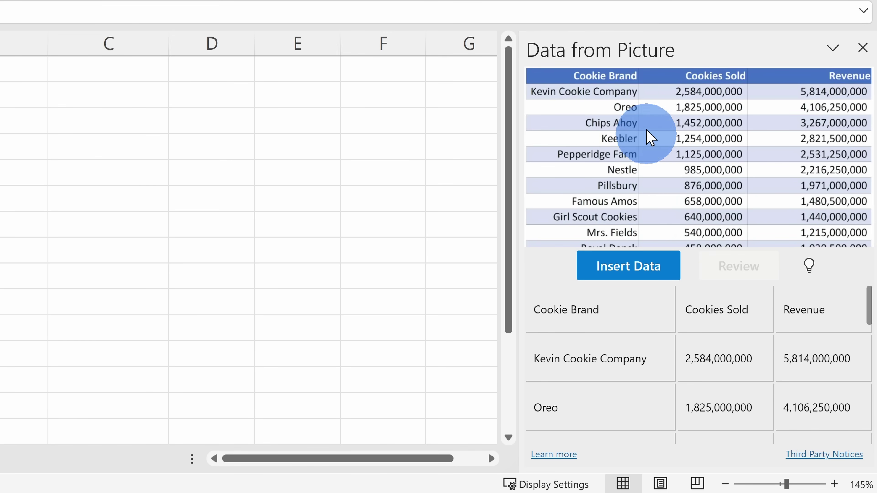
{"action": "left_click", "coordinate": [625, 273]}
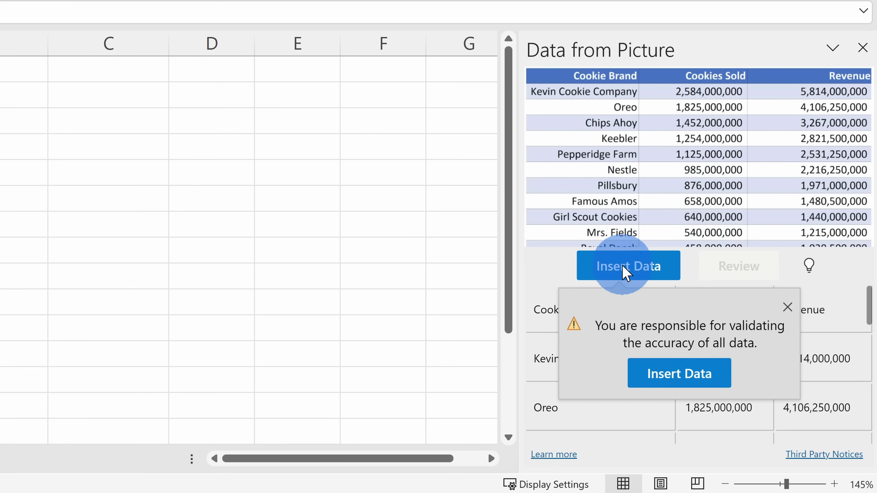
Insert the cookie brand table into Sheet2 despite the accuracy warning, then check the A1:C13 cells.
{"action": "left_click", "coordinate": [673, 372]}
{"action": "left_click", "coordinate": [80, 222]}
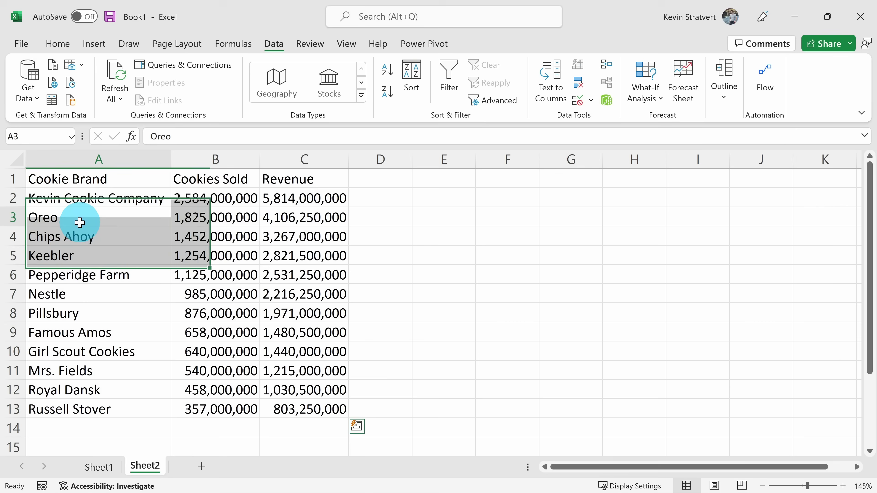
{"action": "scroll", "coordinate": [83, 238], "scroll_direction": "up", "scroll_amount": 1, "text": "ctrl"}
{"action": "left_click_drag", "start_coordinate": [111, 182], "coordinate": [333, 358]}
{"action": "left_click", "coordinate": [332, 355]}
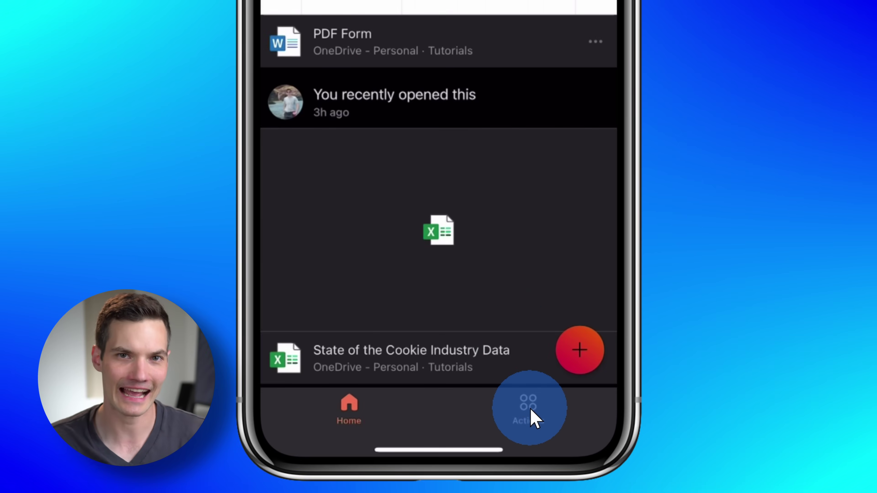
Launch Image To Table from the Actions list, aimed at the printed 2022 Sales by Cookie Type sheet.
{"action": "left_click", "coordinate": [530, 411]}
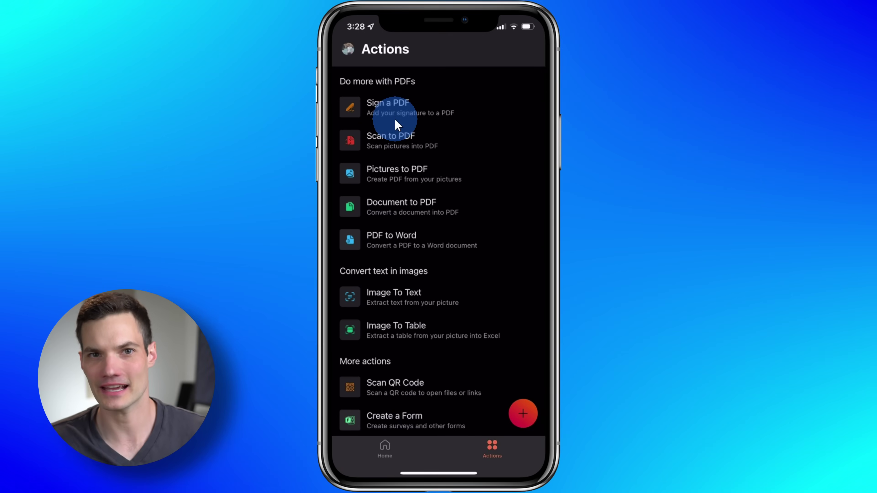
{"action": "left_click_drag", "start_coordinate": [401, 290], "coordinate": [415, 141]}
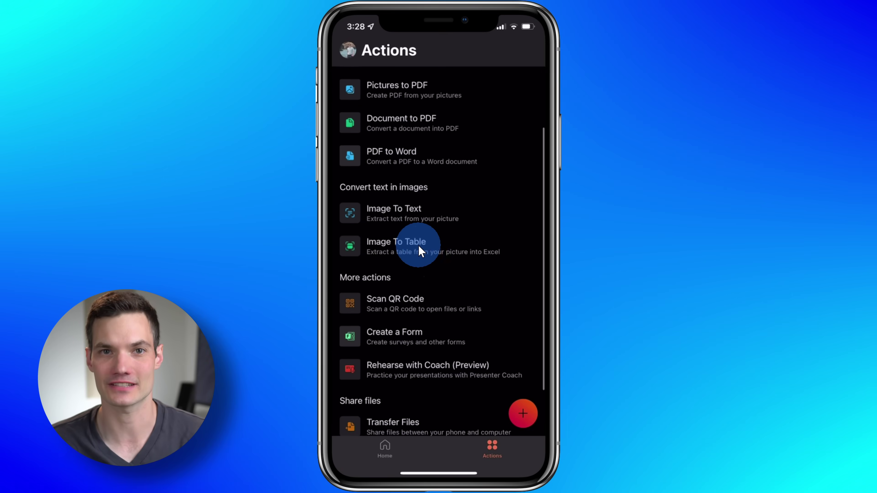
{"action": "left_click_drag", "start_coordinate": [402, 241], "coordinate": [413, 320]}
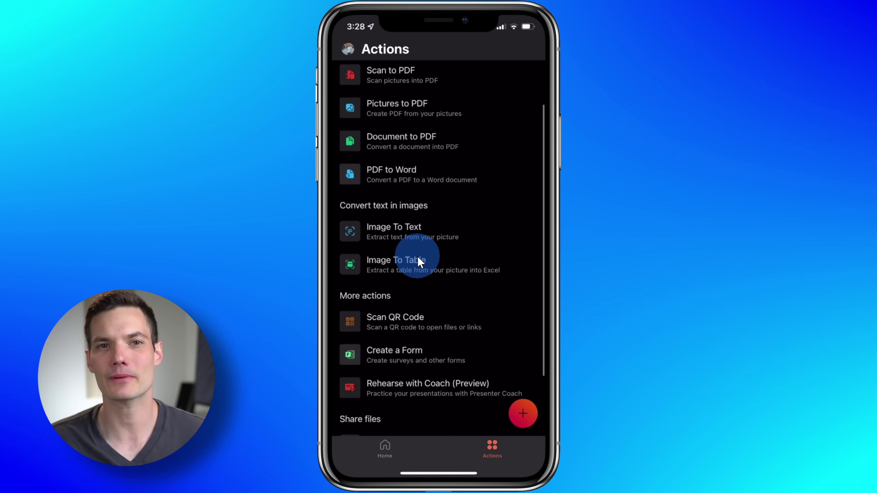
{"action": "left_click", "coordinate": [362, 276]}
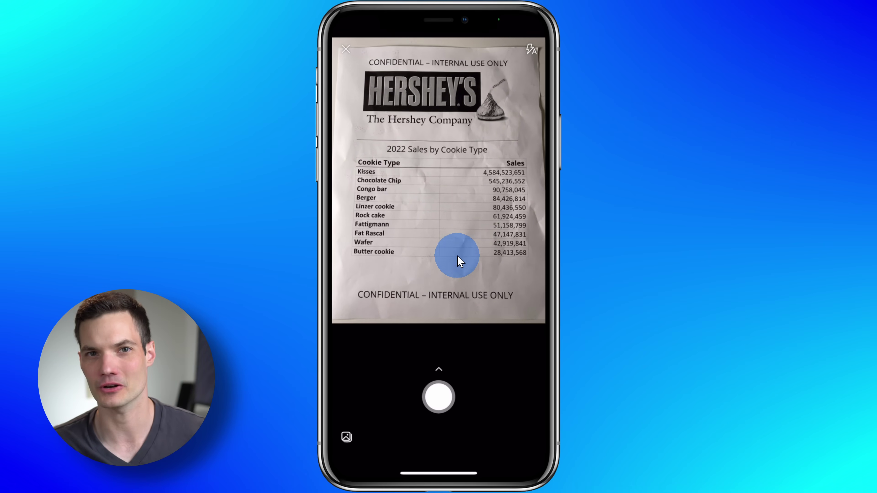
Photograph the sheet and crop it from the table header down to just below Butter cookie.
{"action": "left_click", "coordinate": [438, 397]}
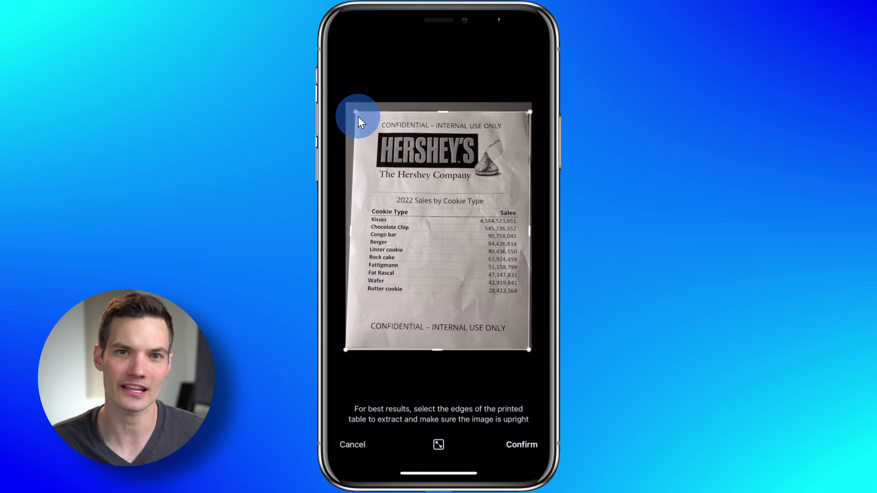
{"action": "left_click_drag", "start_coordinate": [363, 191], "coordinate": [367, 242]}
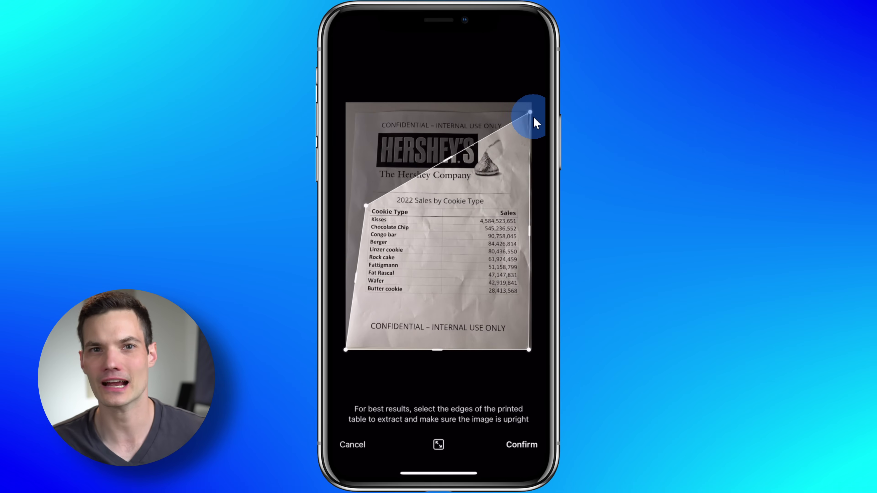
{"action": "left_click_drag", "start_coordinate": [530, 112], "coordinate": [525, 209]}
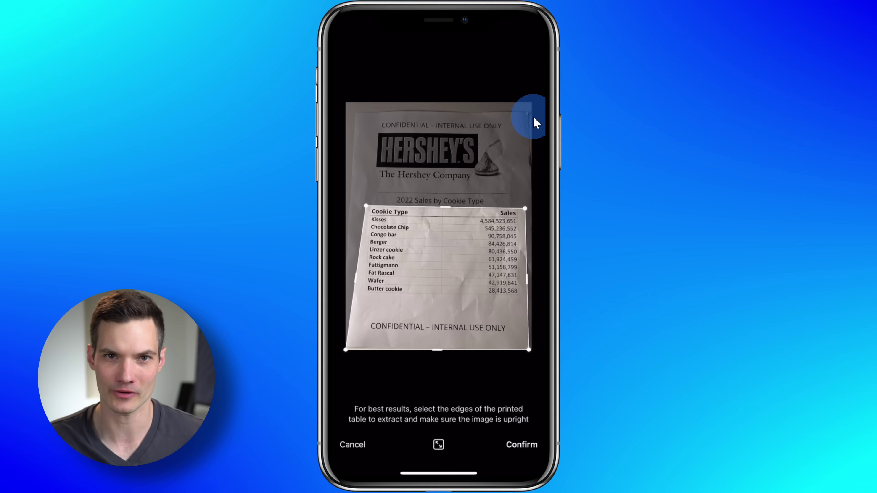
{"action": "left_click_drag", "start_coordinate": [528, 350], "coordinate": [528, 304]}
{"action": "left_click_drag", "start_coordinate": [345, 349], "coordinate": [352, 303]}
{"action": "left_click_drag", "start_coordinate": [529, 304], "coordinate": [529, 303]}
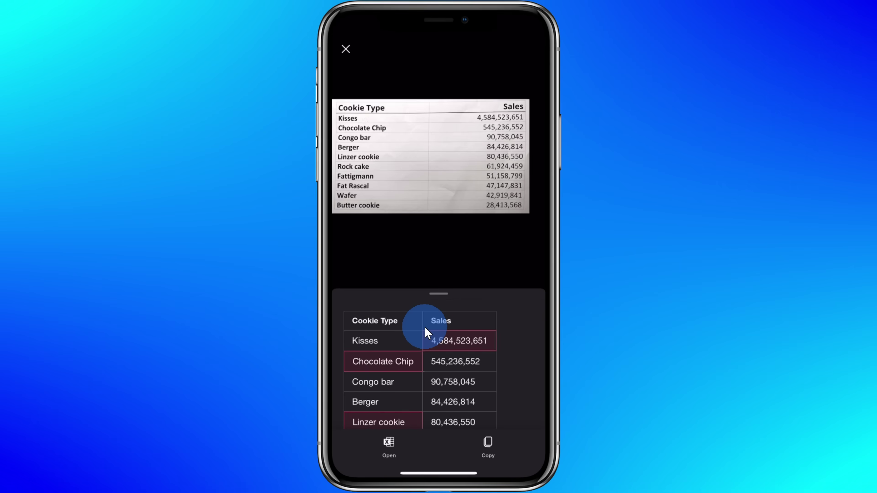
Ignore the review flag on the Kisses sales value and copy the extracted Cookie Type table.
{"action": "left_click_drag", "start_coordinate": [454, 406], "coordinate": [439, 290]}
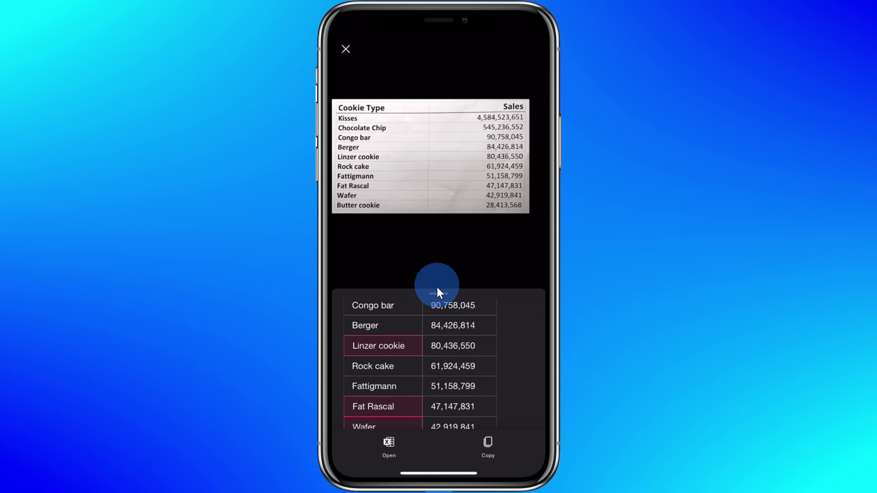
{"action": "left_click_drag", "start_coordinate": [436, 371], "coordinate": [437, 406]}
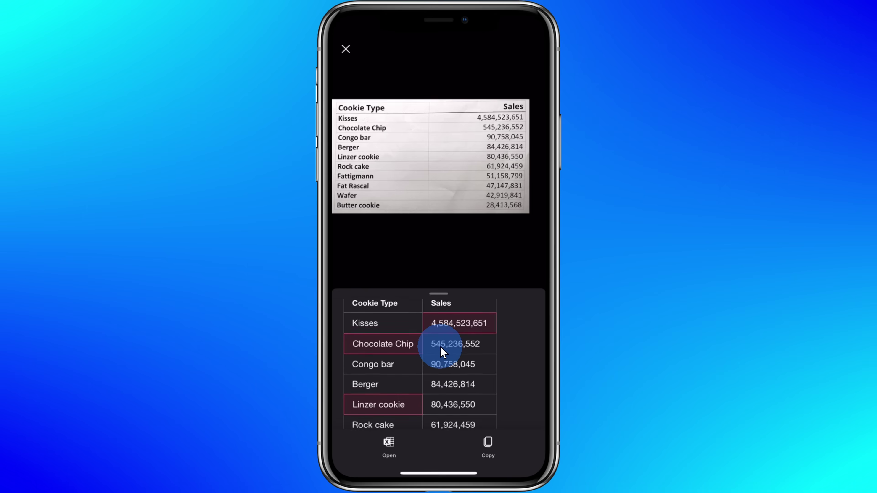
{"action": "left_click_drag", "start_coordinate": [446, 375], "coordinate": [445, 387]}
{"action": "left_click", "coordinate": [460, 345]}
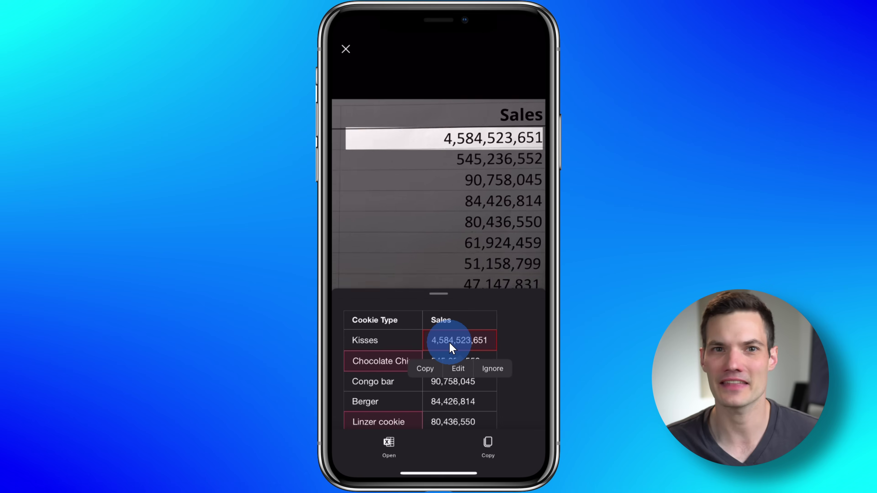
{"action": "left_click", "coordinate": [463, 371]}
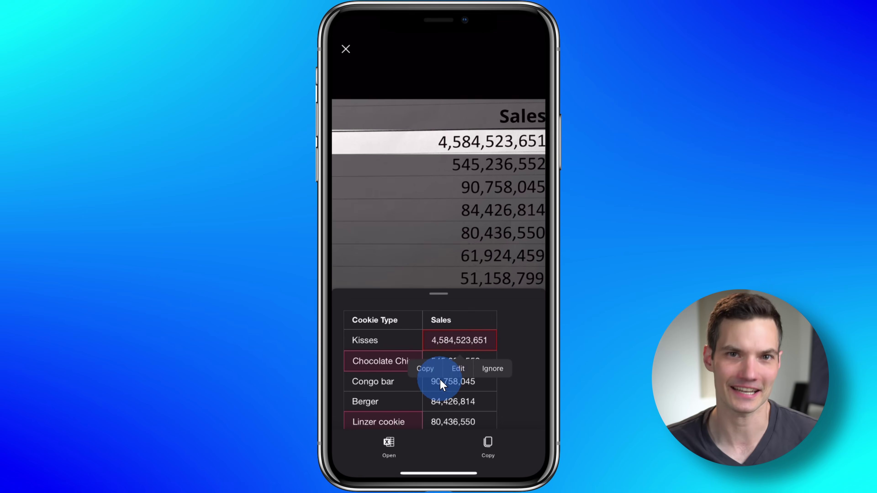
{"action": "left_click", "coordinate": [476, 368]}
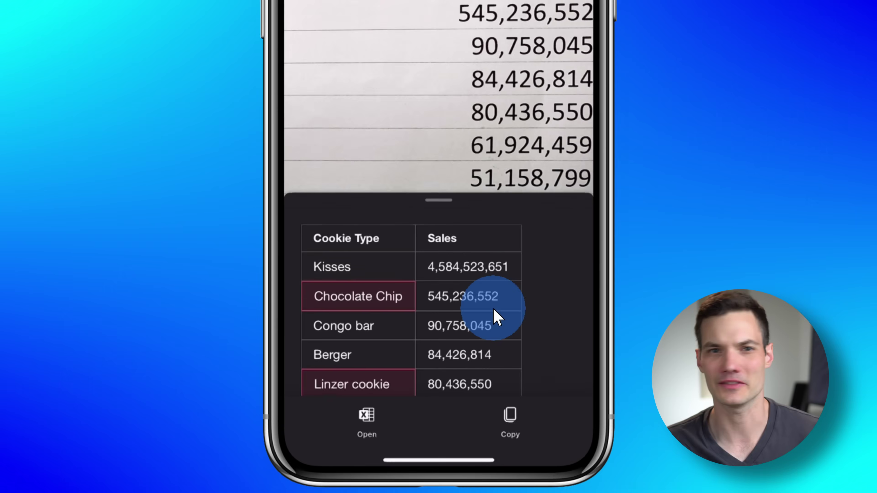
{"action": "left_click", "coordinate": [515, 419]}
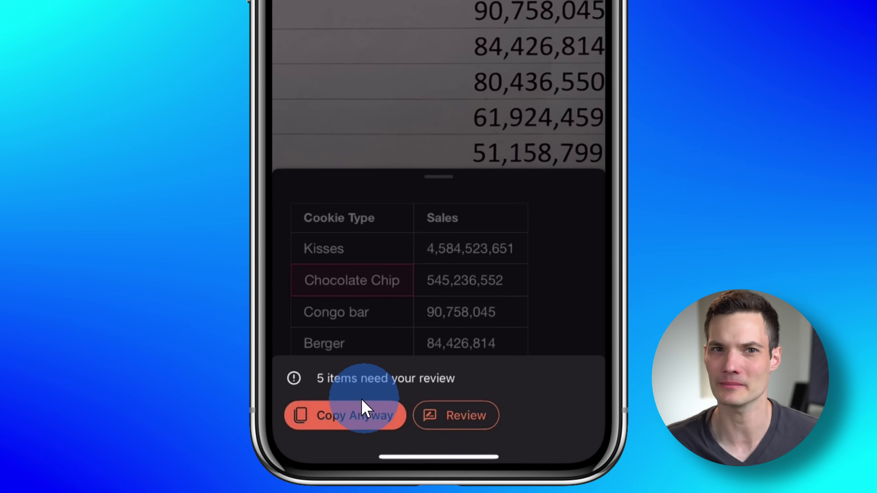
Copy anyway and open the table as a new Book workbook, skipping the five flagged items.
{"action": "left_click", "coordinate": [361, 411]}
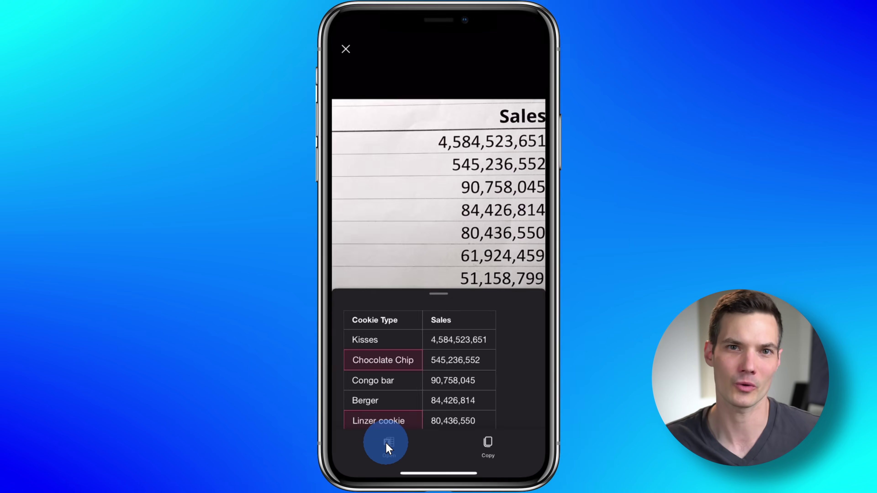
{"action": "left_click", "coordinate": [361, 415]}
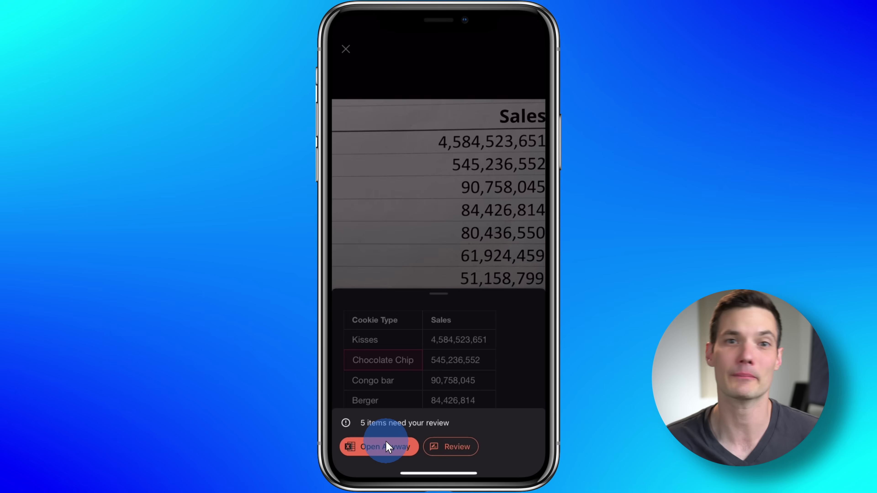
{"action": "left_click", "coordinate": [385, 446]}
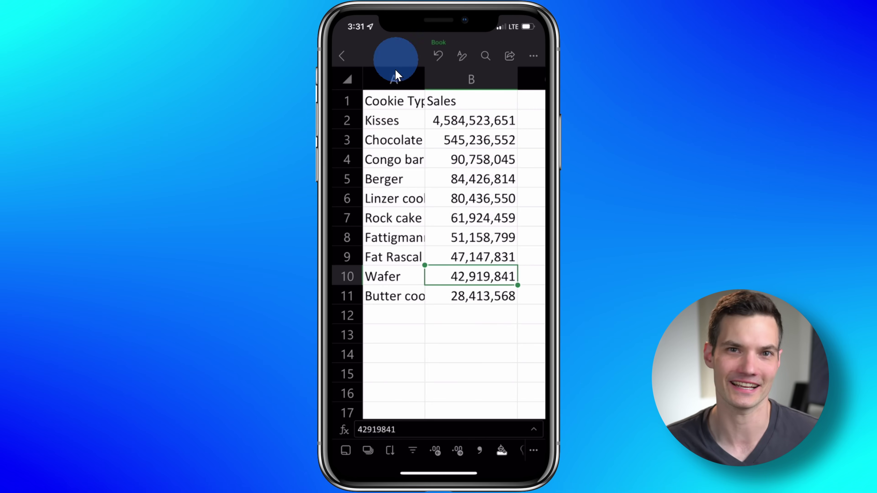